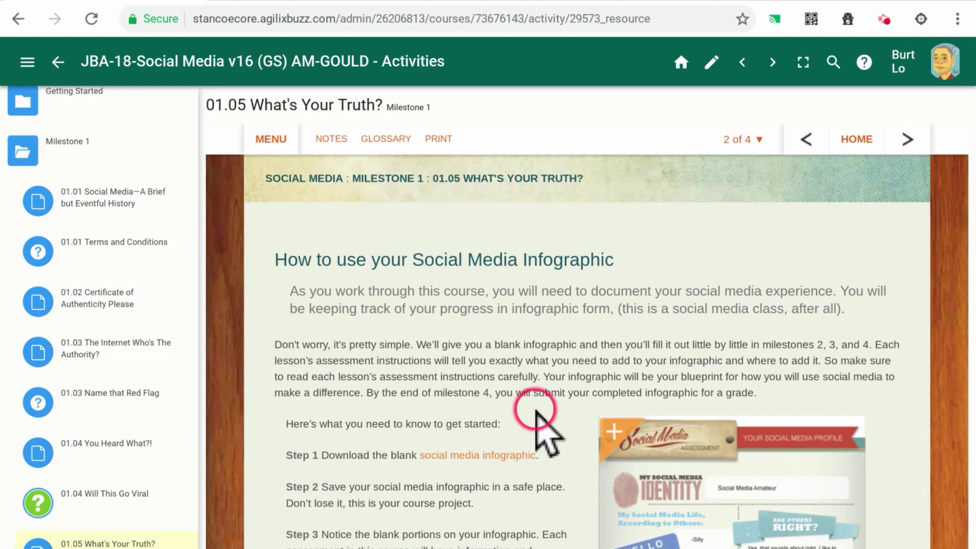
# Open SM_Assessment_Infograph.pdf, turn Snap&Read on, and reopen the PDF in Snap&Read's viewer.
pyautogui.click(464, 457)
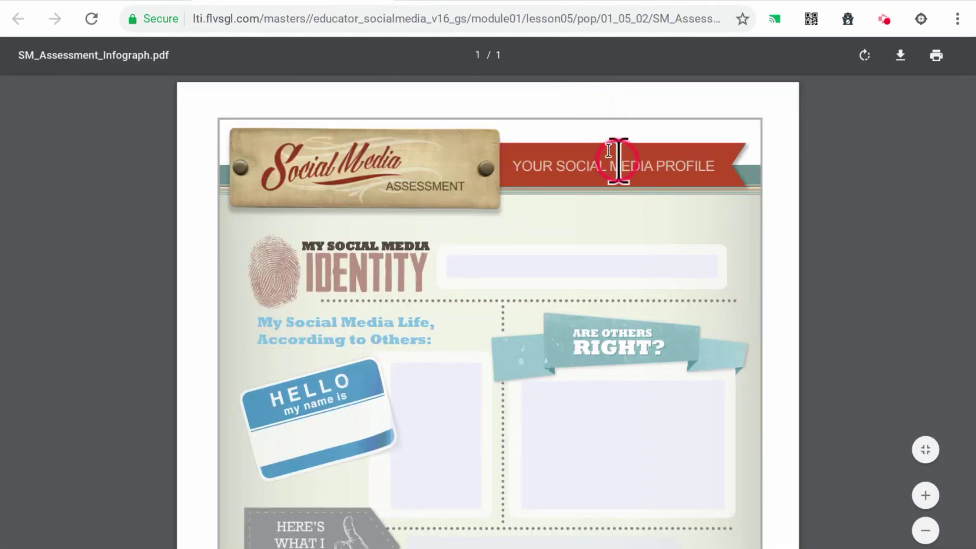
pyautogui.click(921, 19)
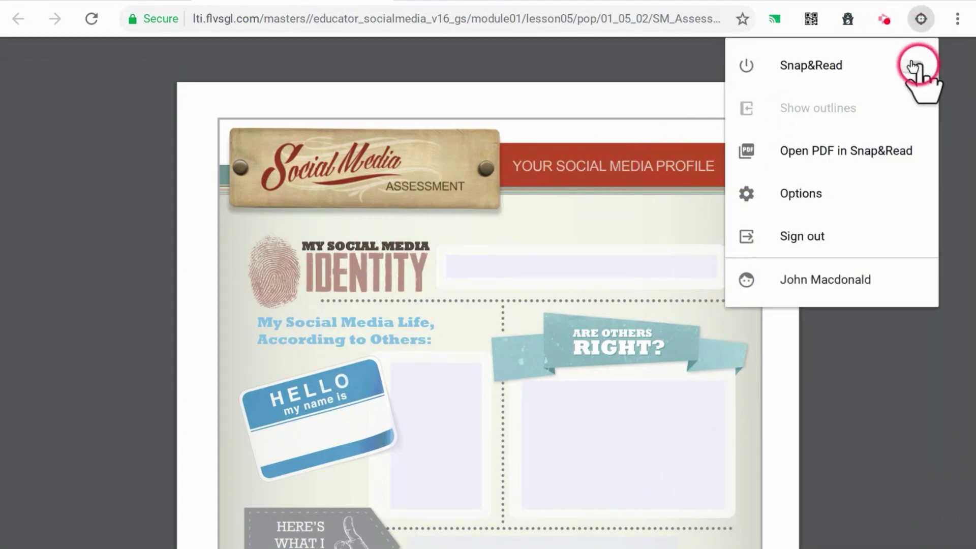
pyautogui.click(916, 67)
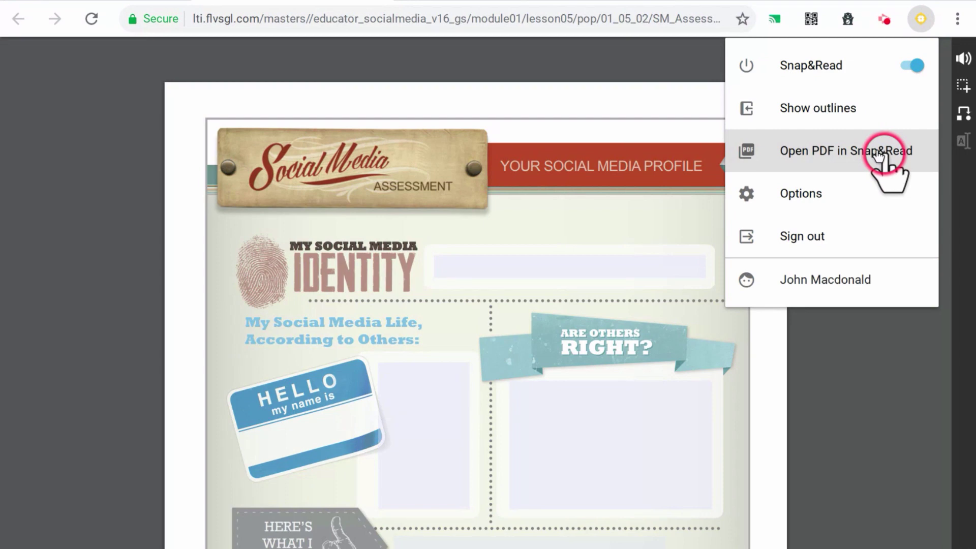
pyautogui.click(879, 153)
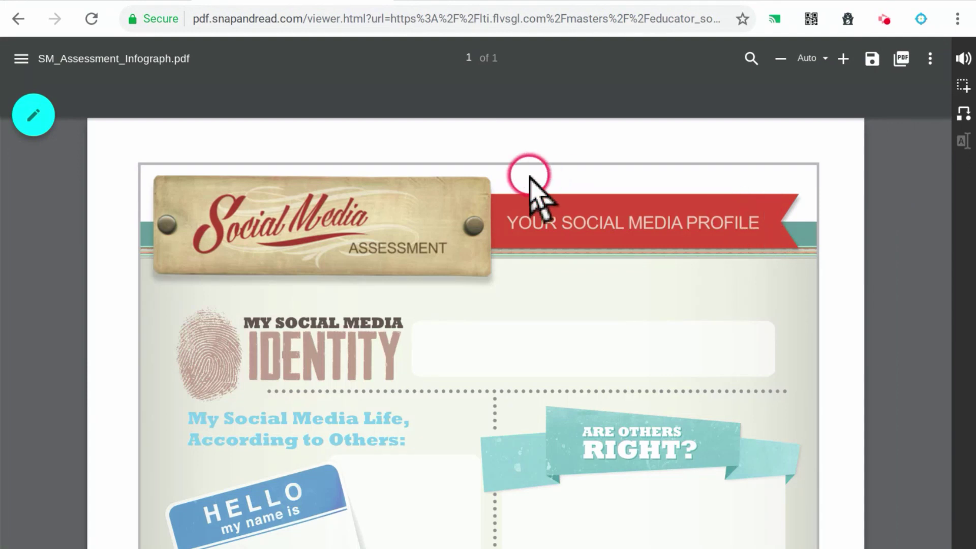
# With the Text Tool, add a trial 'My' text box on the HELLO name tag.
pyautogui.click(40, 113)
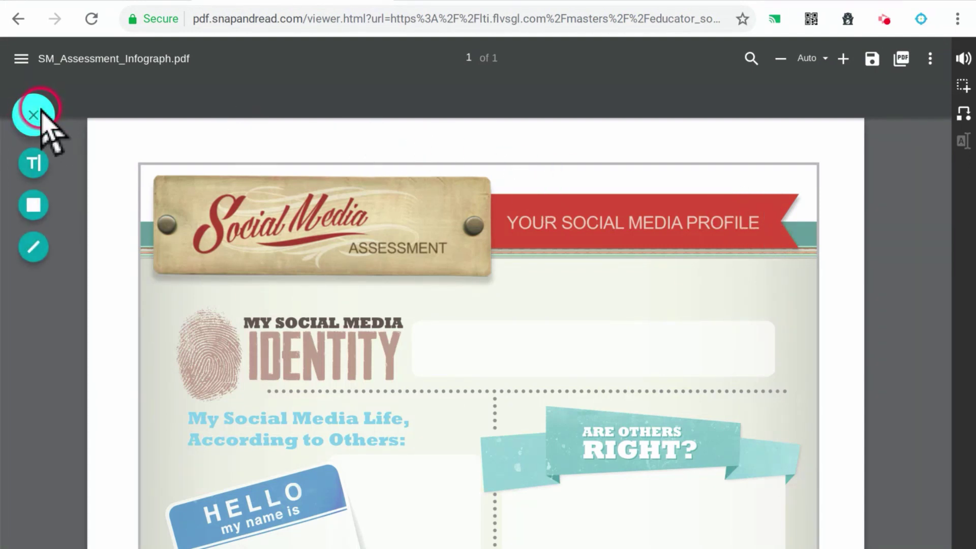
pyautogui.click(32, 162)
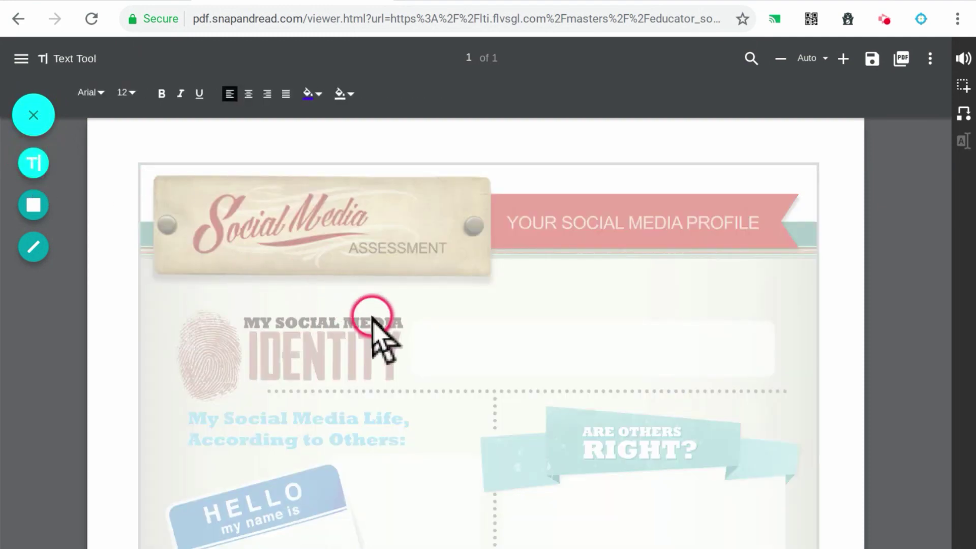
pyautogui.scroll(-2, 373, 321)
pyautogui.scroll(1, 372, 321)
pyautogui.scroll(-1, 373, 321)
pyautogui.scroll(-1, 373, 322)
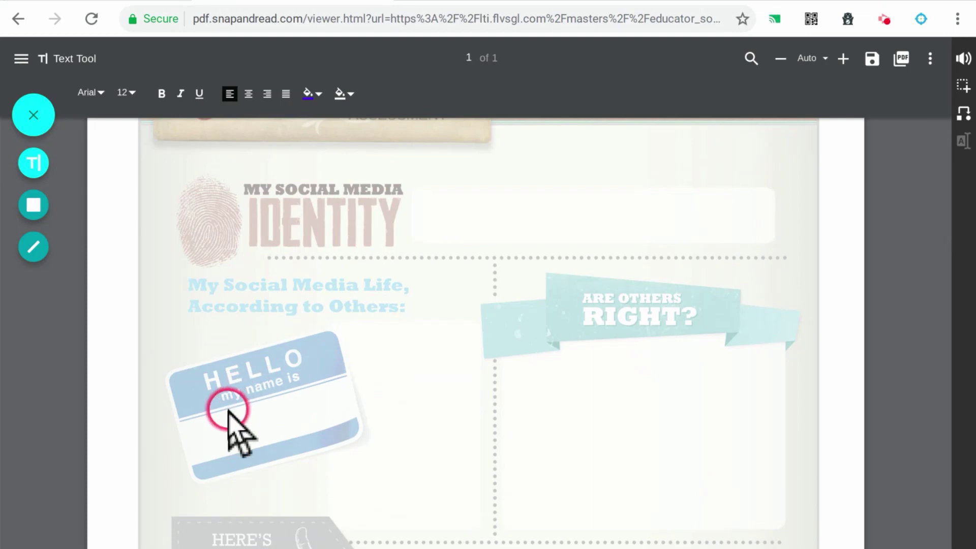
pyautogui.click(207, 434)
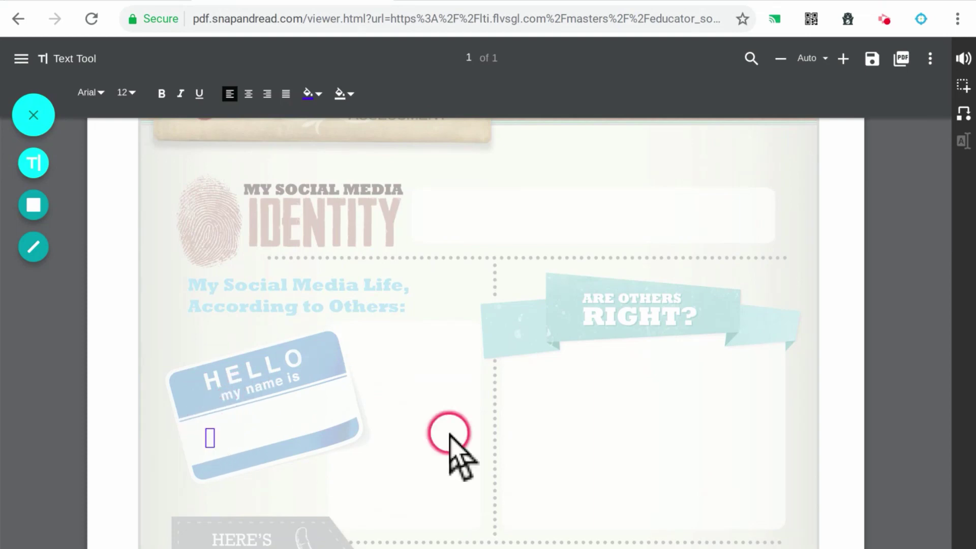
pyautogui.write('My name')
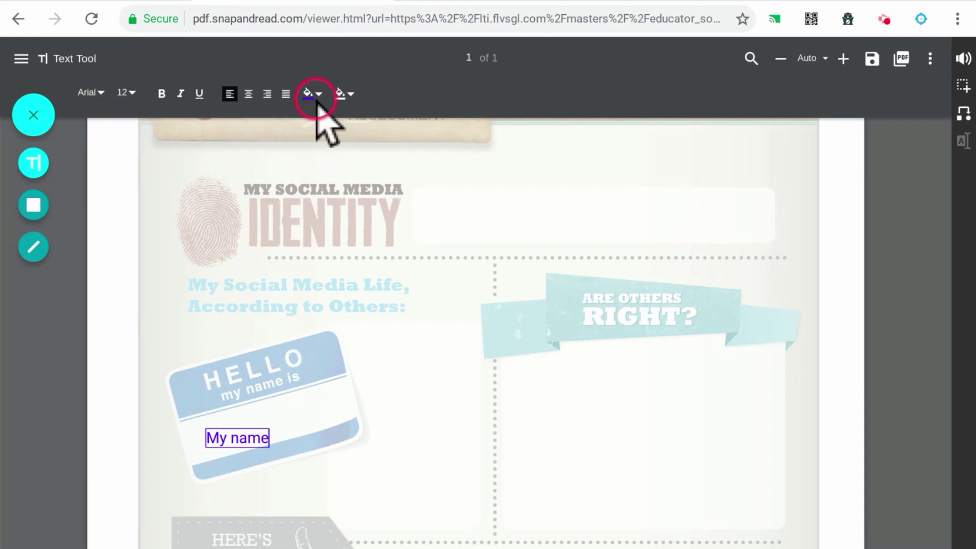
# Select the trial 'My name' text box and delete it.
pyautogui.click(431, 371)
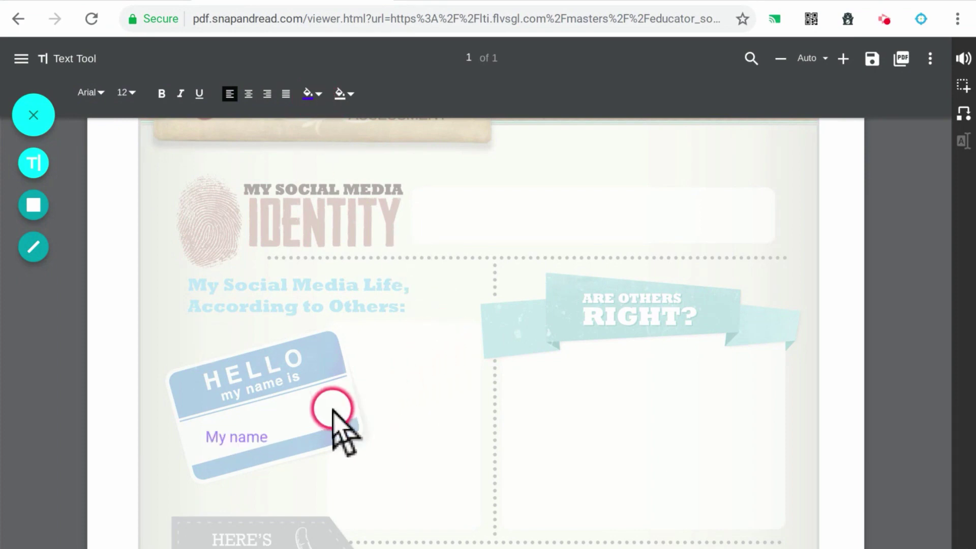
pyautogui.click(240, 436)
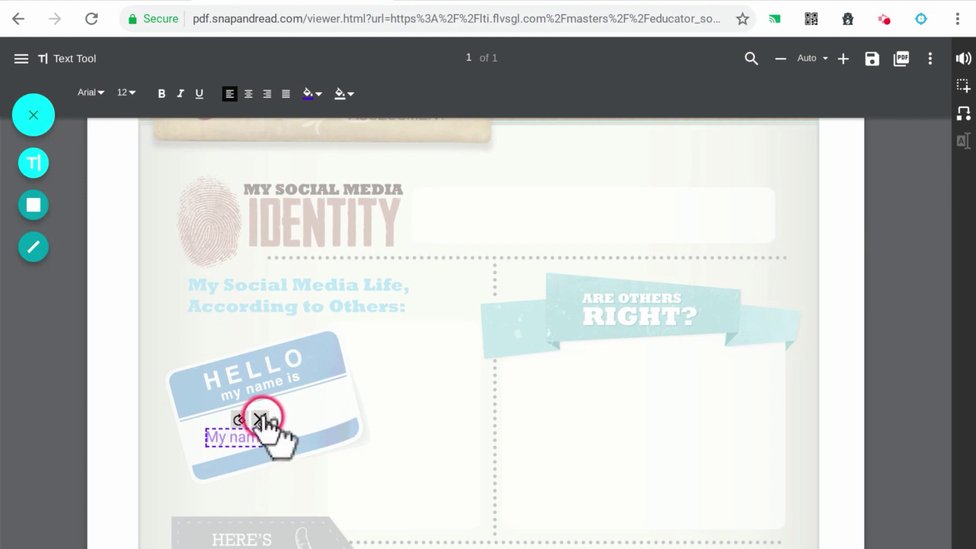
pyautogui.click(260, 420)
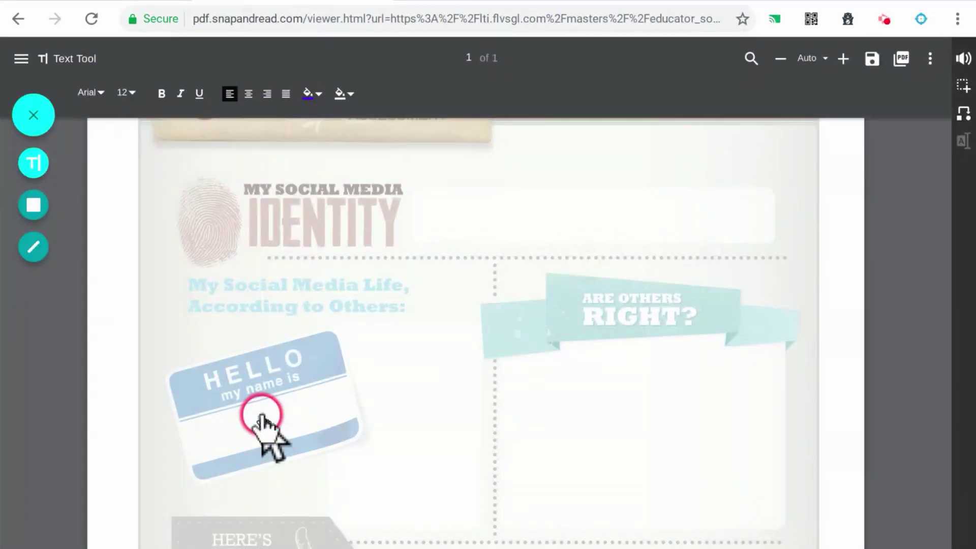
# Draw a trial green rectangle over the IDENTITY heading, then delete it.
pyautogui.click(31, 205)
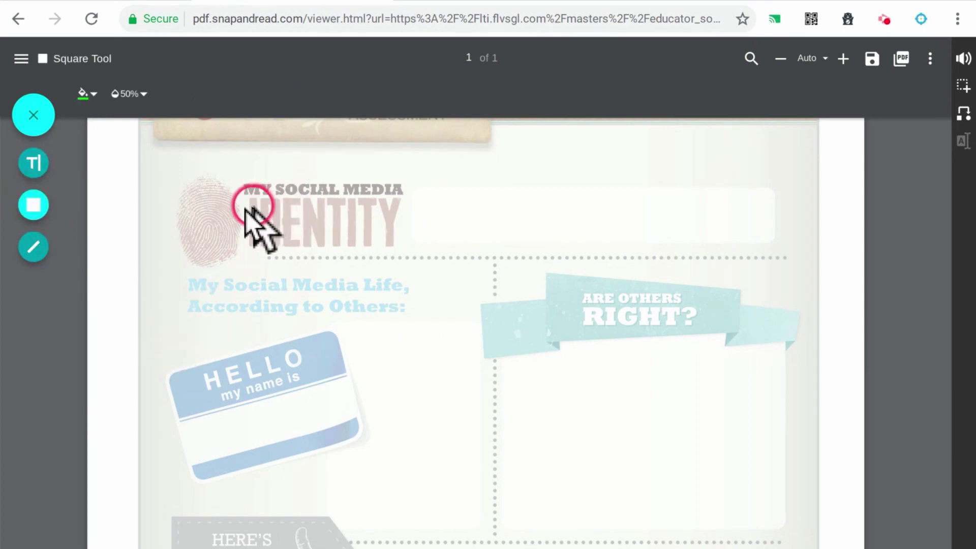
pyautogui.moveTo(244, 209); pyautogui.dragTo(502, 248)
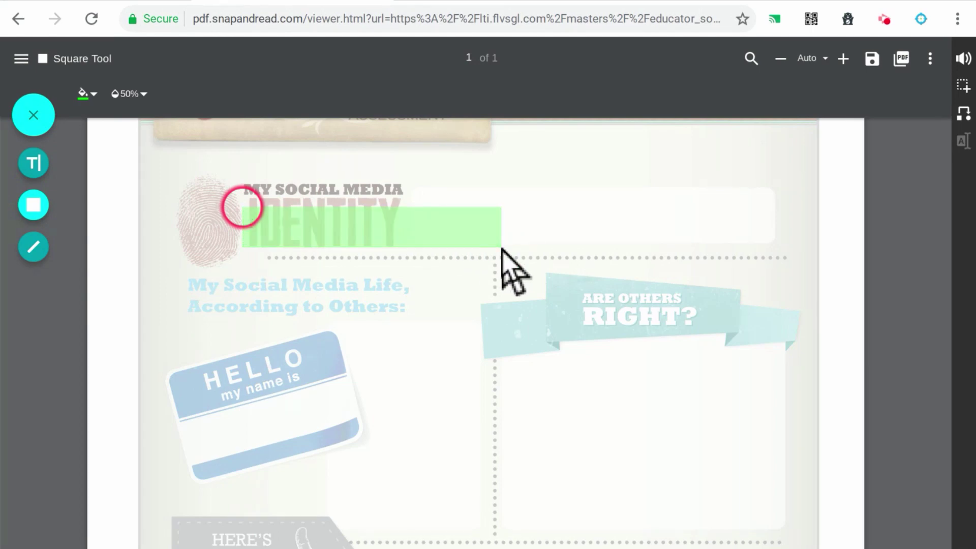
pyautogui.moveTo(497, 291)
pyautogui.mouseDown()
pyautogui.moveTo(503, 330)
pyautogui.moveTo(476, 257)
pyautogui.mouseUp()
pyautogui.click(475, 245)
pyautogui.click(476, 250)
pyautogui.click(477, 245)
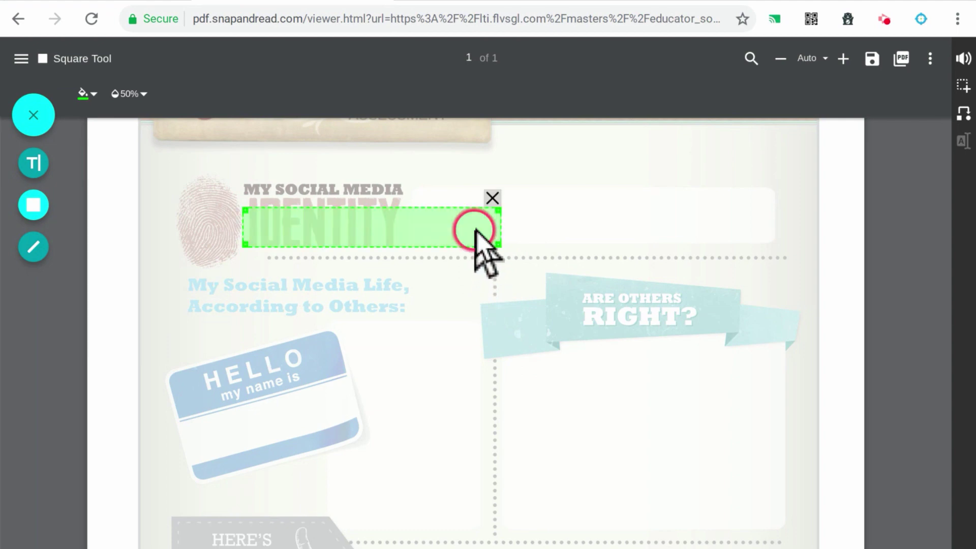
pyautogui.click(492, 199)
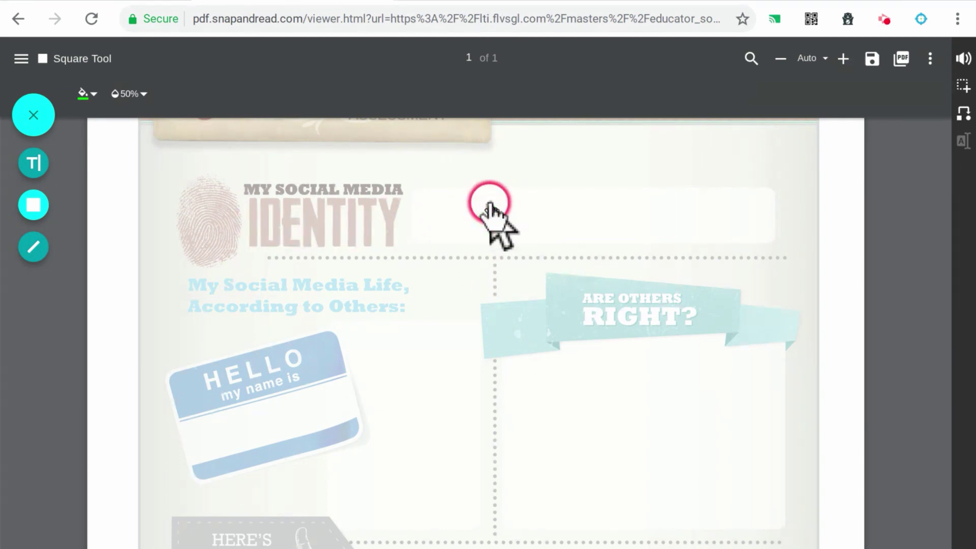
# Type 'My name' in a new text box on the HELLO name tag.
pyautogui.click(35, 162)
pyautogui.click(219, 457)
pyautogui.write('My name')
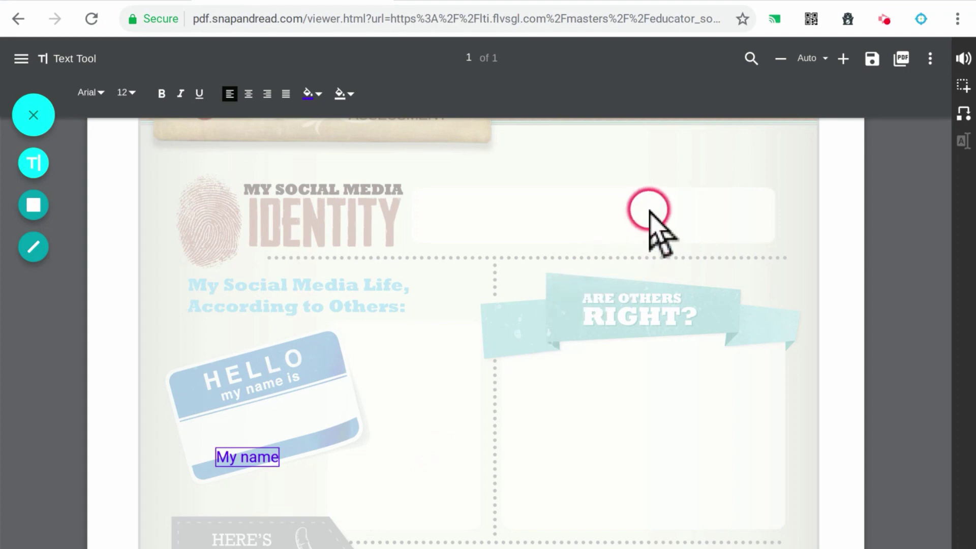
# Save the annotated PDF to Google Drive, choosing the account and allowing Drive access.
pyautogui.click(872, 58)
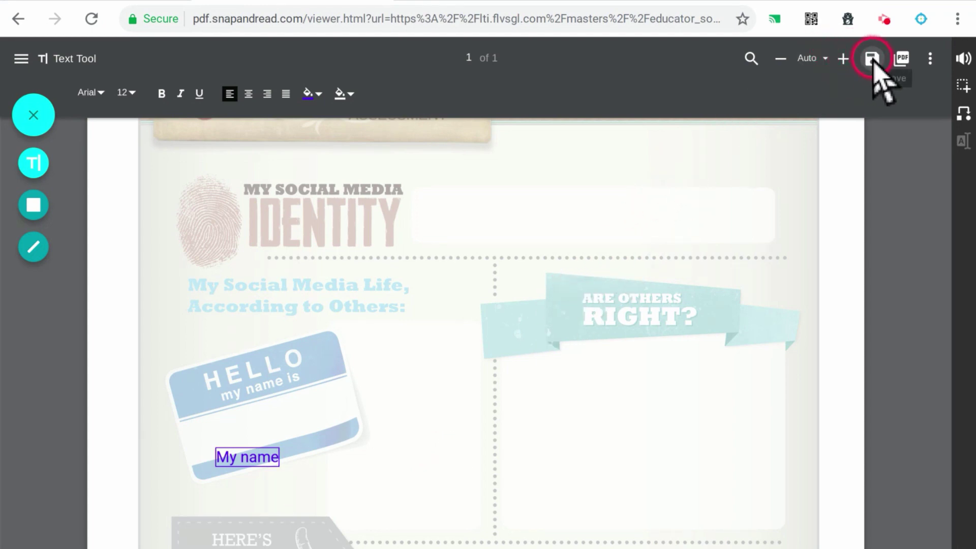
pyautogui.click(873, 59)
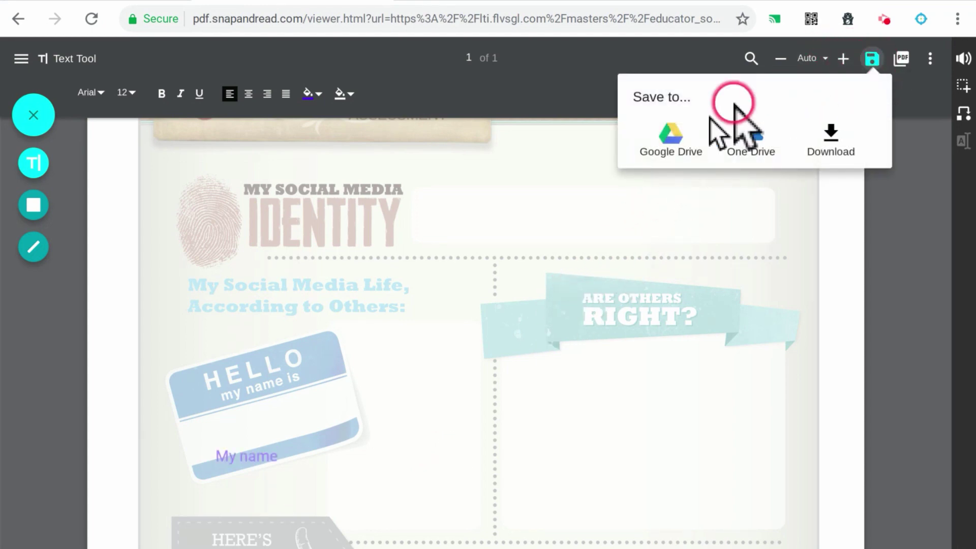
pyautogui.click(671, 142)
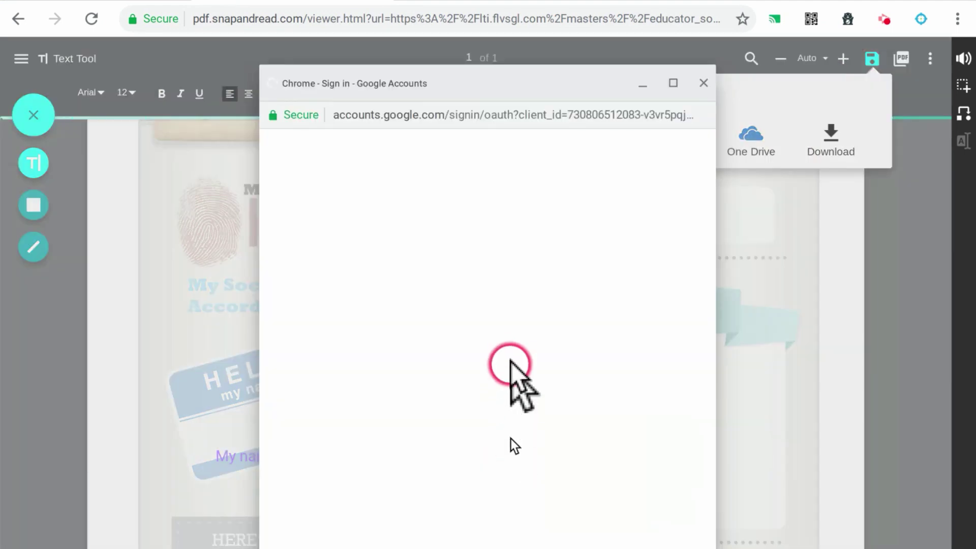
pyautogui.click(470, 297)
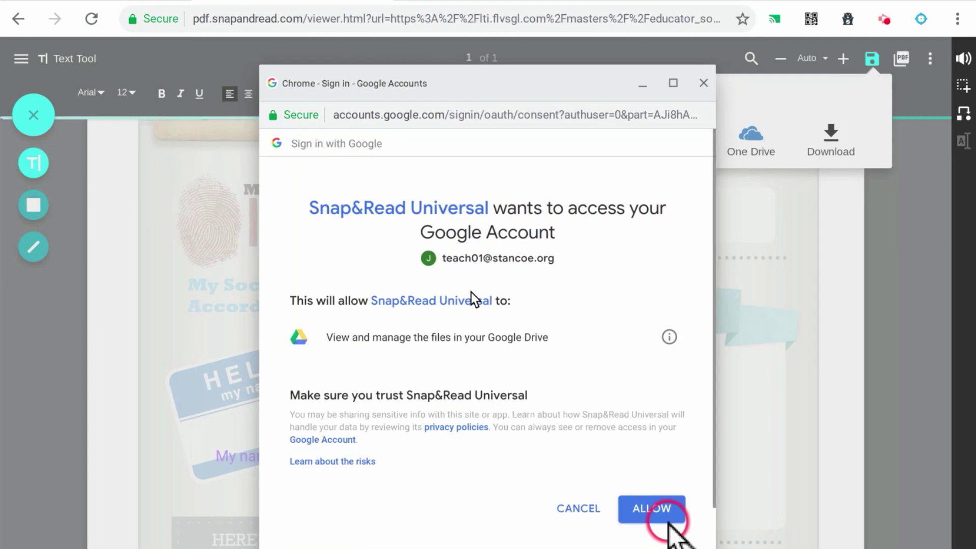
pyautogui.click(669, 520)
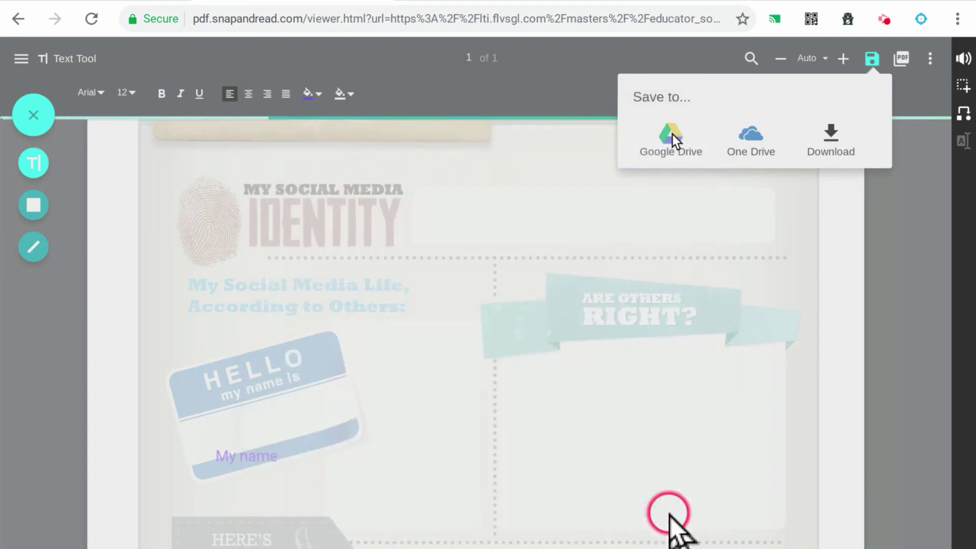
# Go to Google Drive in a new browser tab.
pyautogui.click(415, 4)
pyautogui.write('dr')
pyautogui.press('Return')
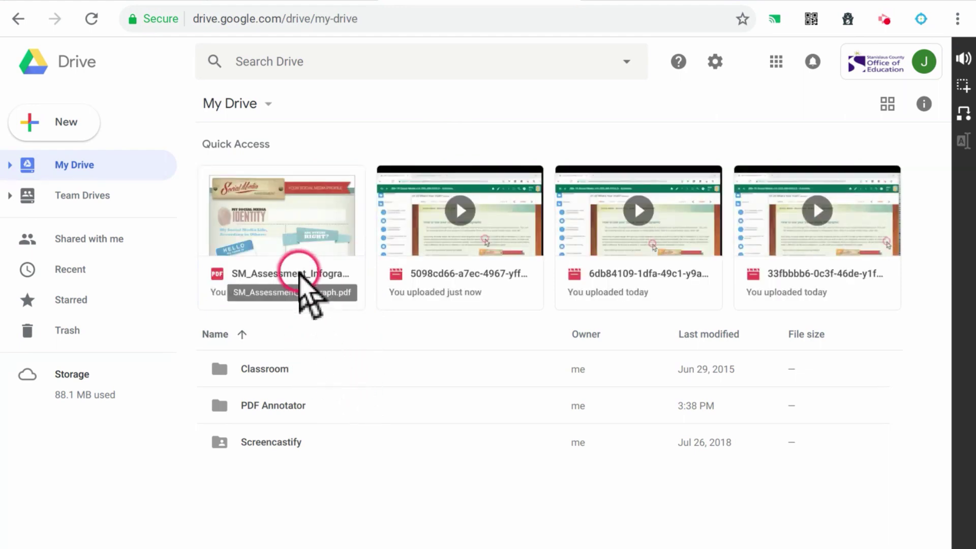
# Rename SM_Assessment_Infograph.pdf in the PDF Annotator folder to 'Social Media Infographic'.
pyautogui.doubleClick(298, 406)
pyautogui.click(319, 172)
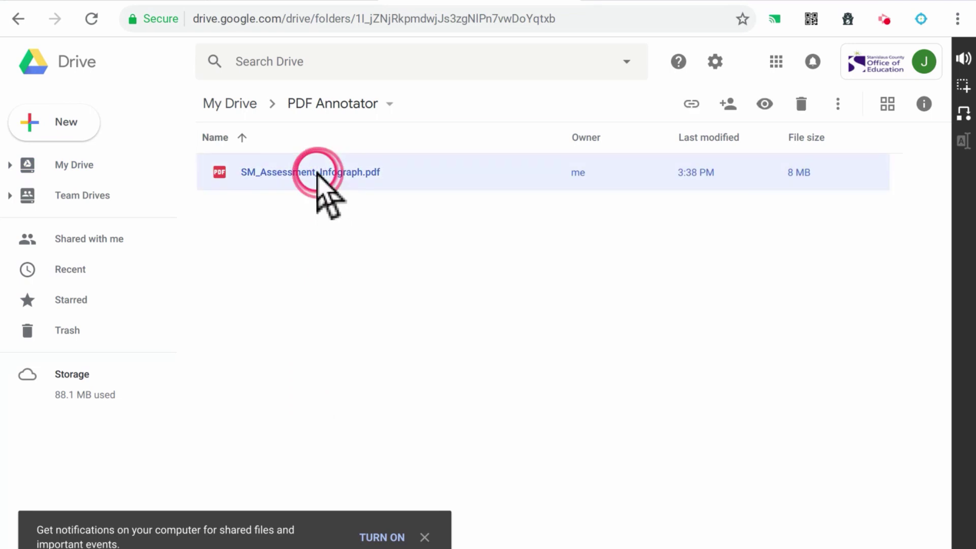
pyautogui.click(839, 107)
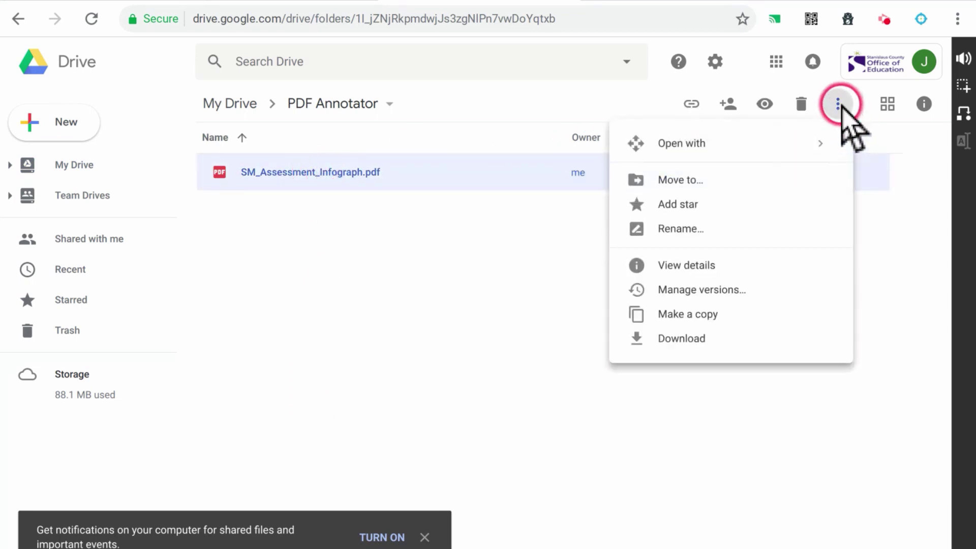
pyautogui.click(697, 230)
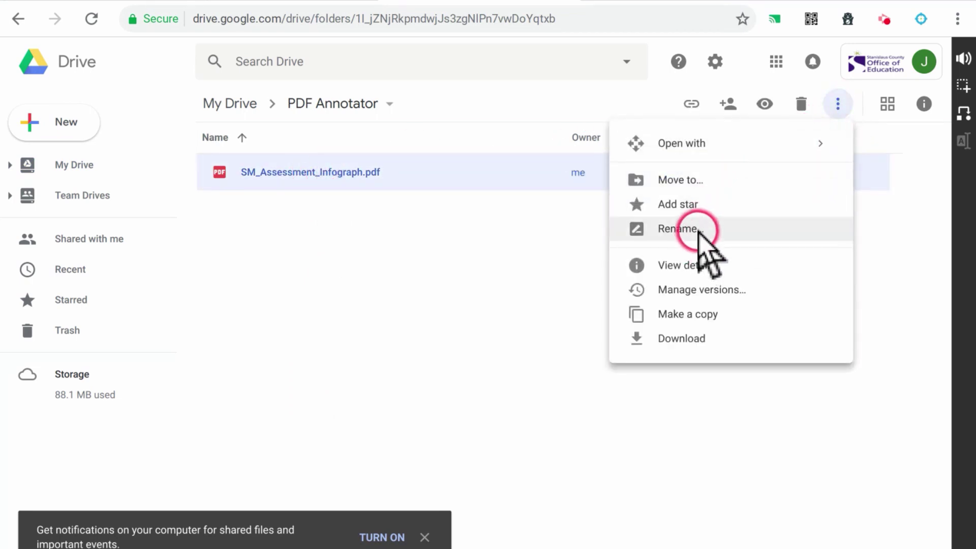
pyautogui.write('Social Media Infographic')
pyautogui.click(598, 357)
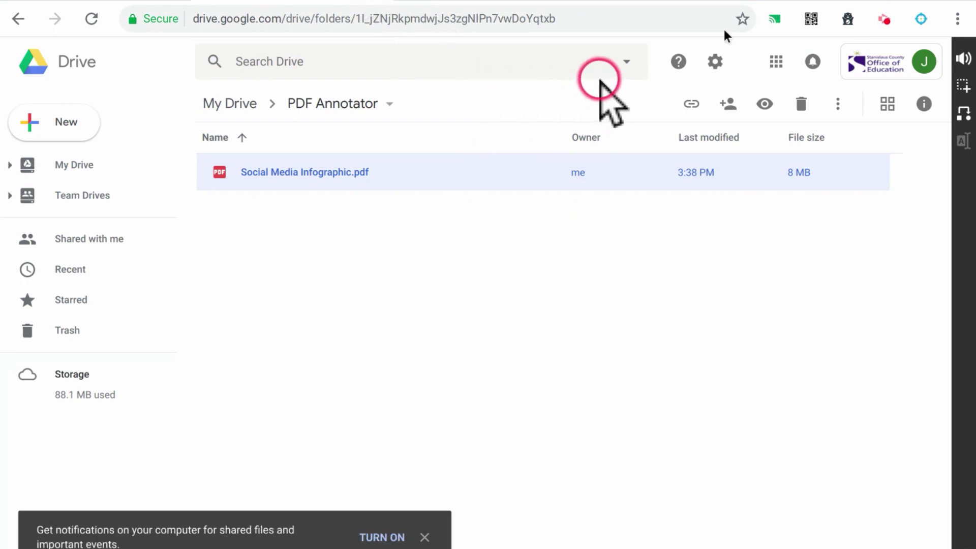
# Open Social Media Infographic.pdf from Google Drive in Snap&Read, then return to the Drive tab.
pyautogui.click(921, 19)
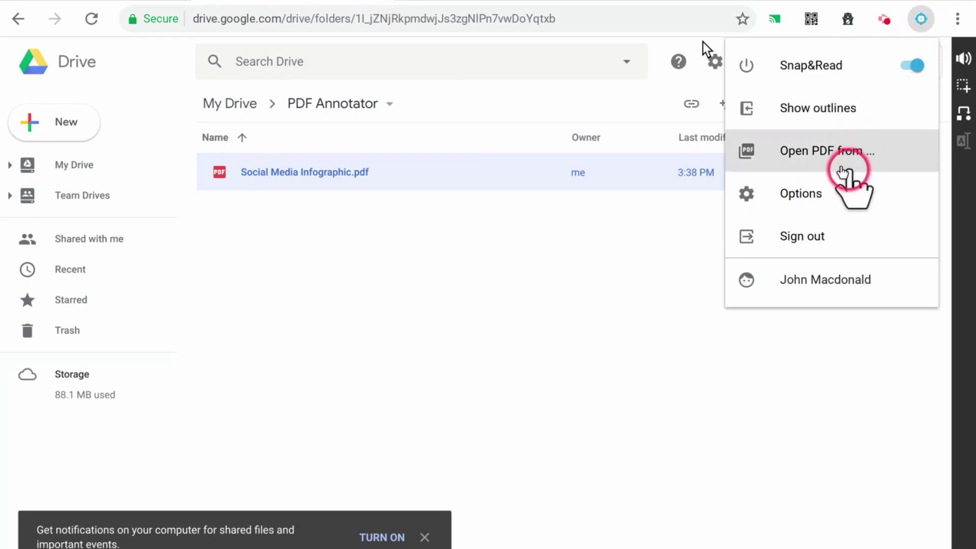
pyautogui.click(843, 162)
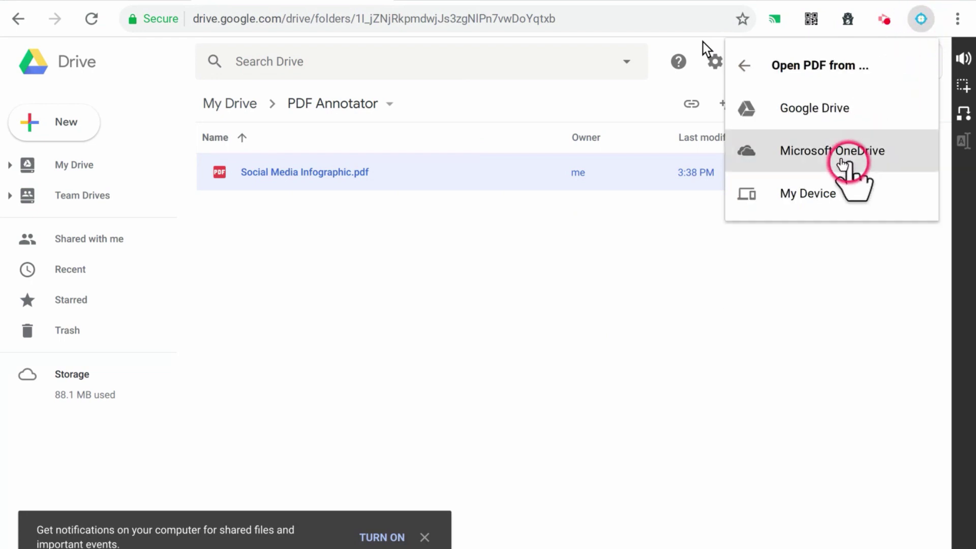
pyautogui.click(807, 111)
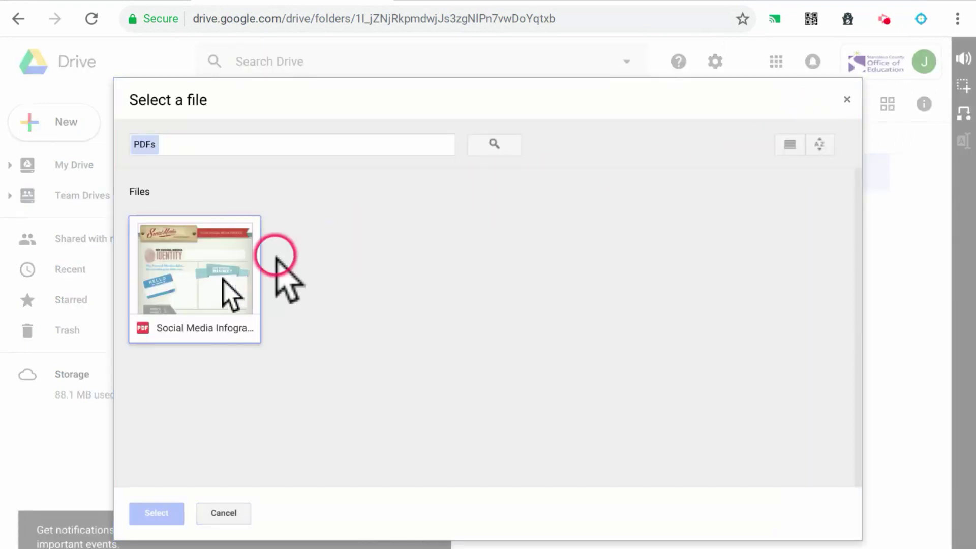
pyautogui.click(193, 283)
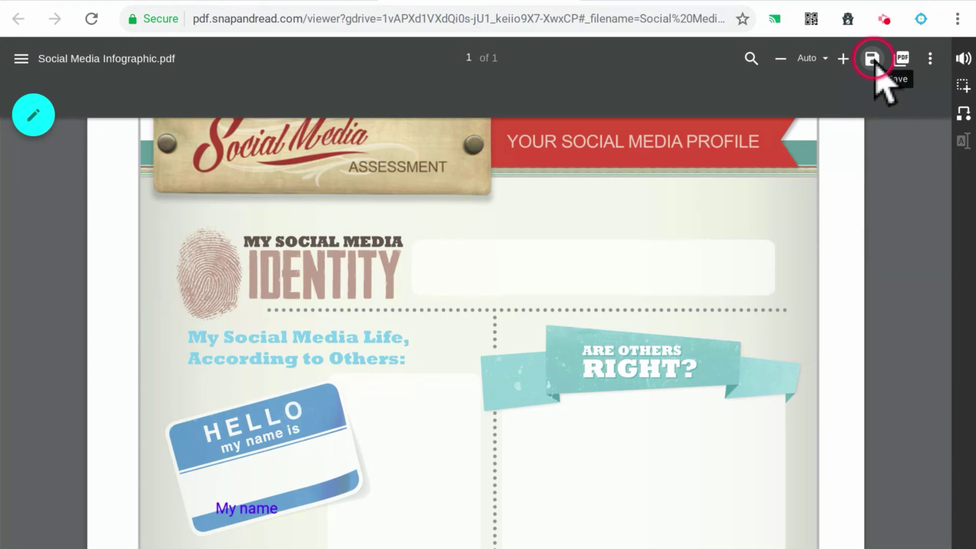
pyautogui.click(306, 4)
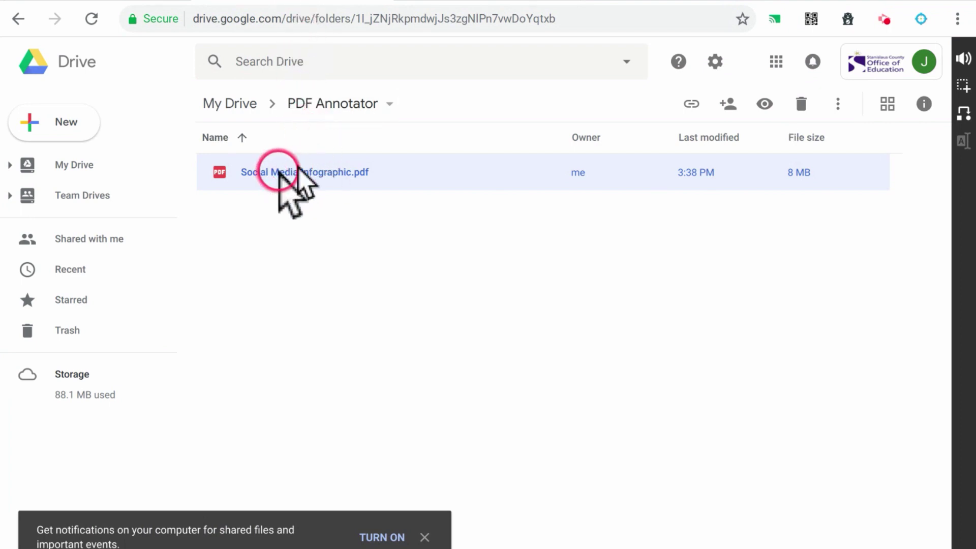
# Enable view-only link sharing for Social Media Infographic.pdf and copy its link.
pyautogui.click(727, 105)
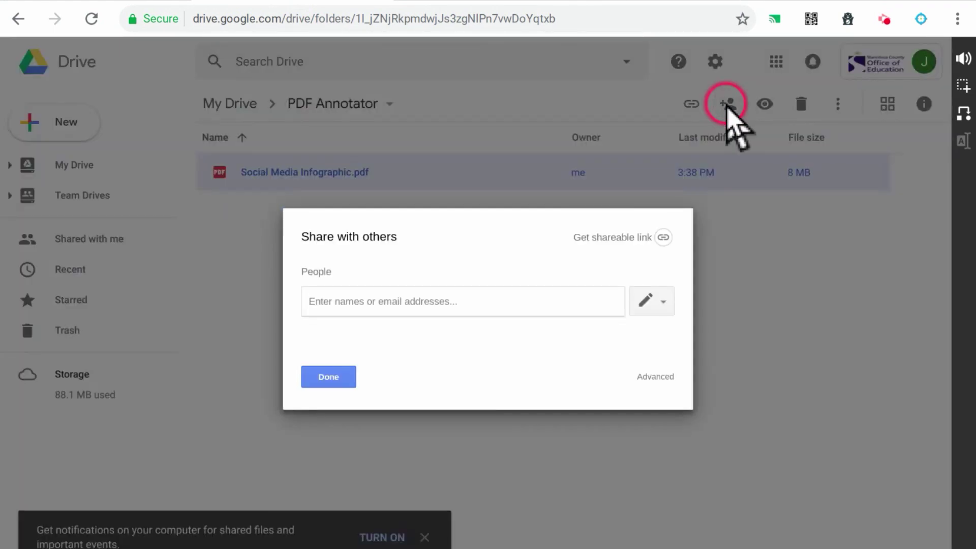
pyautogui.click(662, 238)
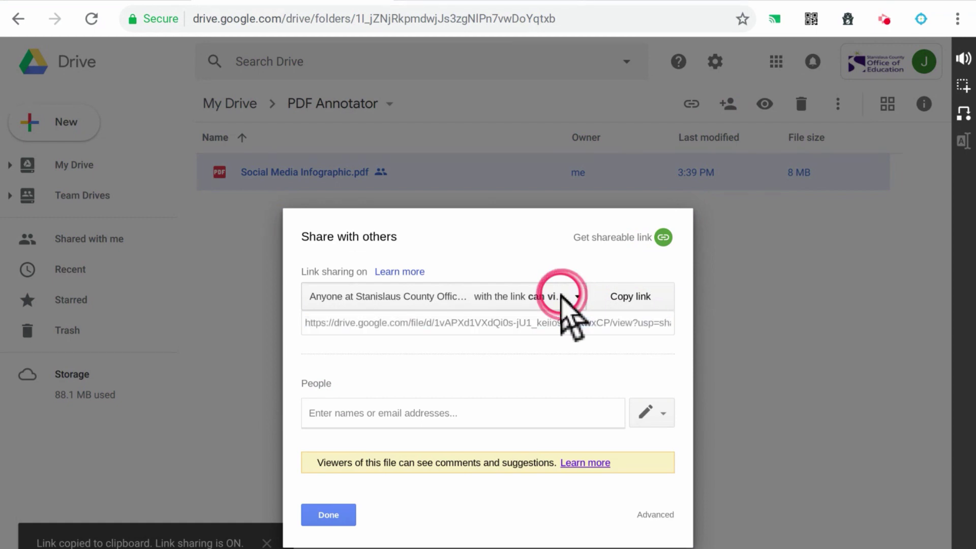
pyautogui.click(563, 298)
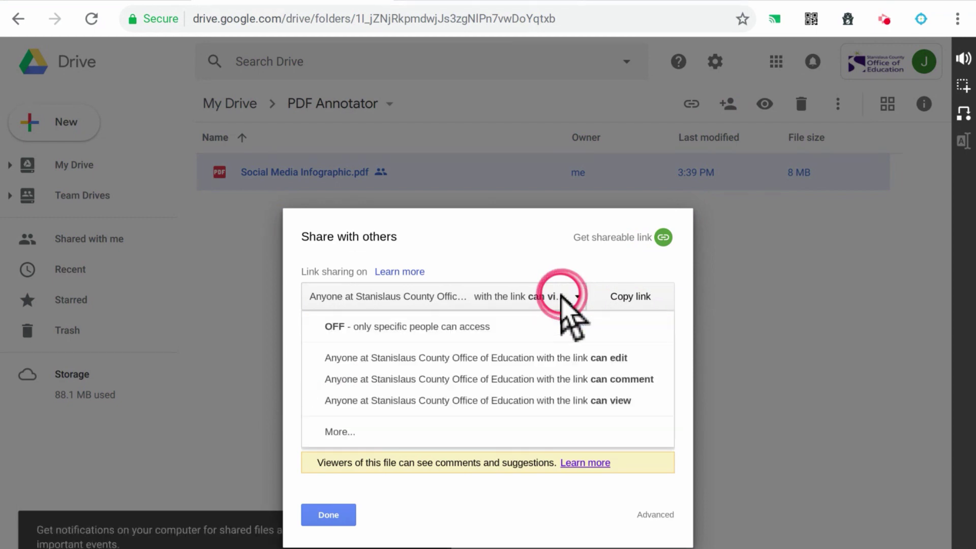
pyautogui.click(634, 296)
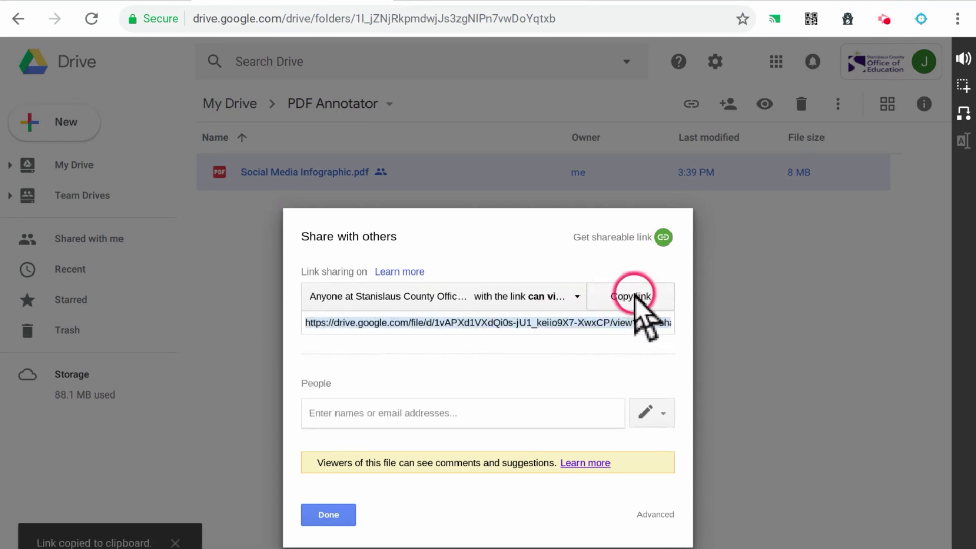
pyautogui.click(330, 515)
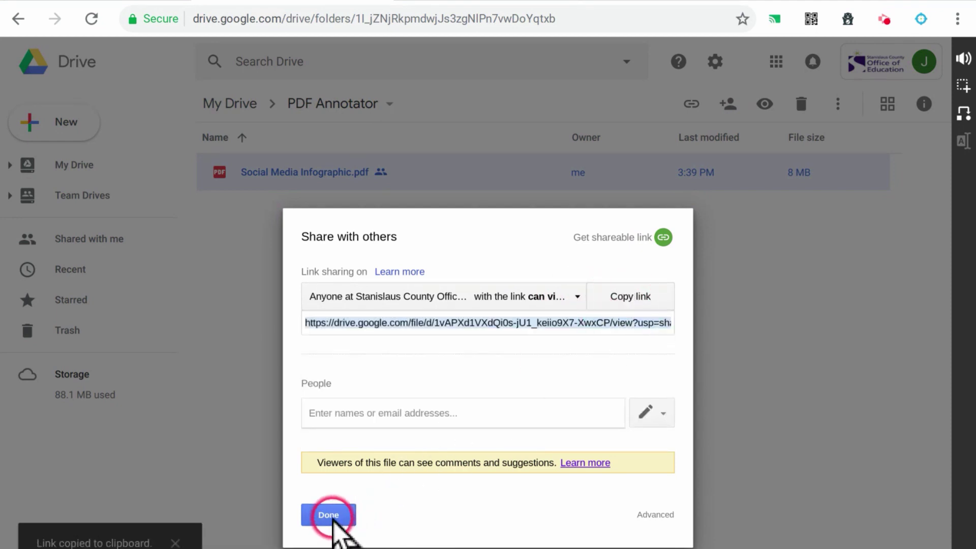